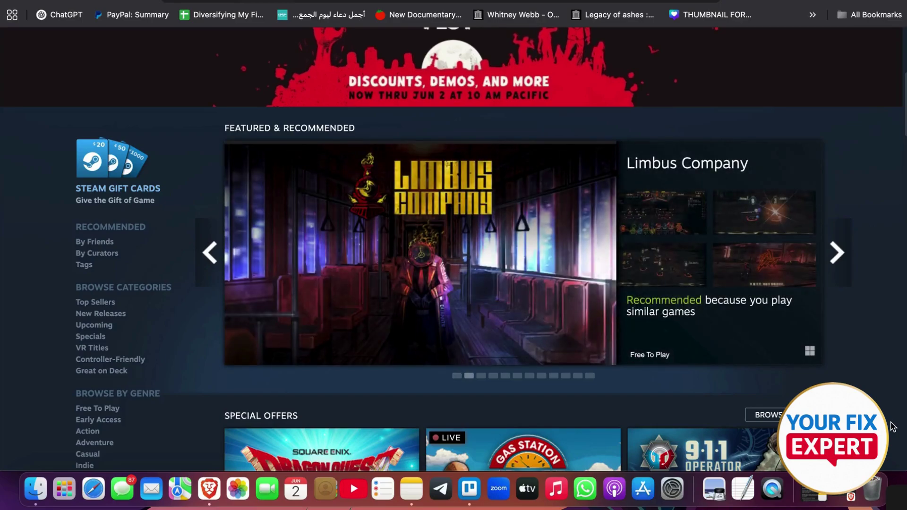
{"action": "scroll", "coordinate": [892, 428], "scroll_direction": "up", "scroll_amount": 1}
{"action": "scroll", "coordinate": [892, 427], "scroll_direction": "up", "scroll_amount": 3}
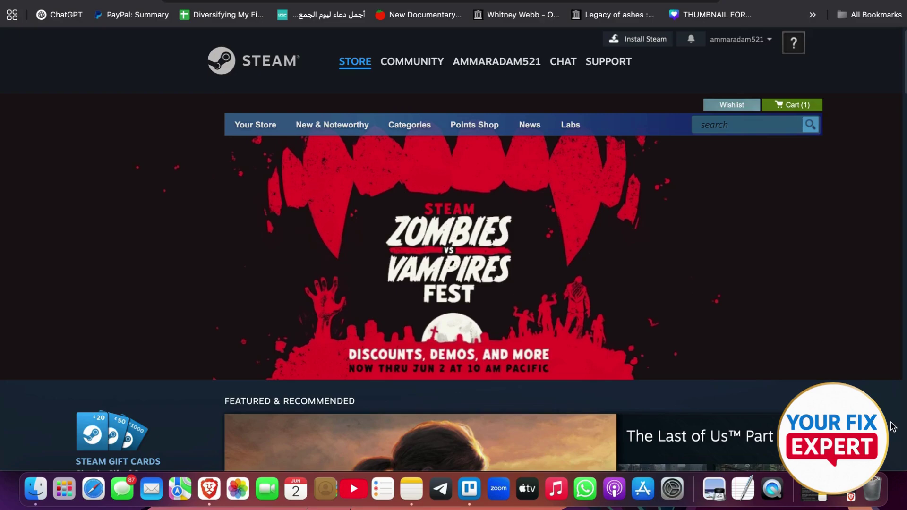
- Open the account's own Steam Community profile and select its full web address
{"action": "left_click", "coordinate": [740, 40]}
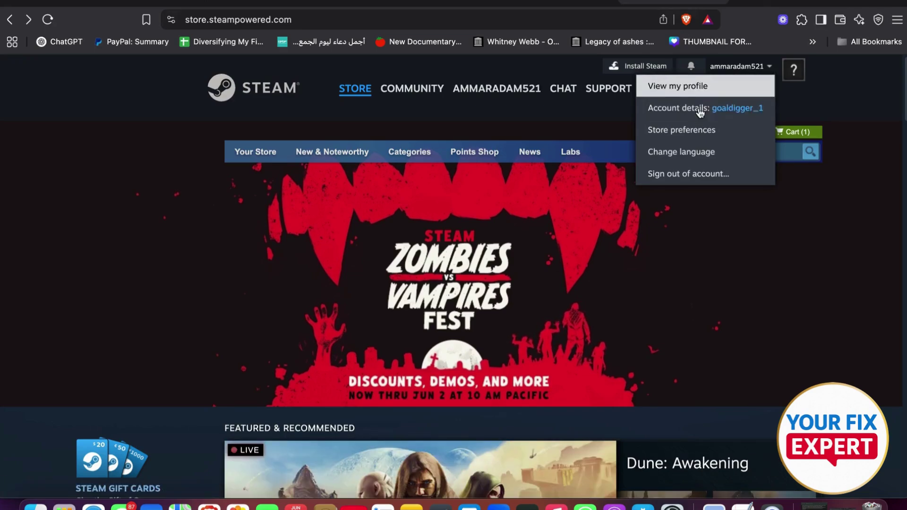
{"action": "left_click", "coordinate": [677, 90]}
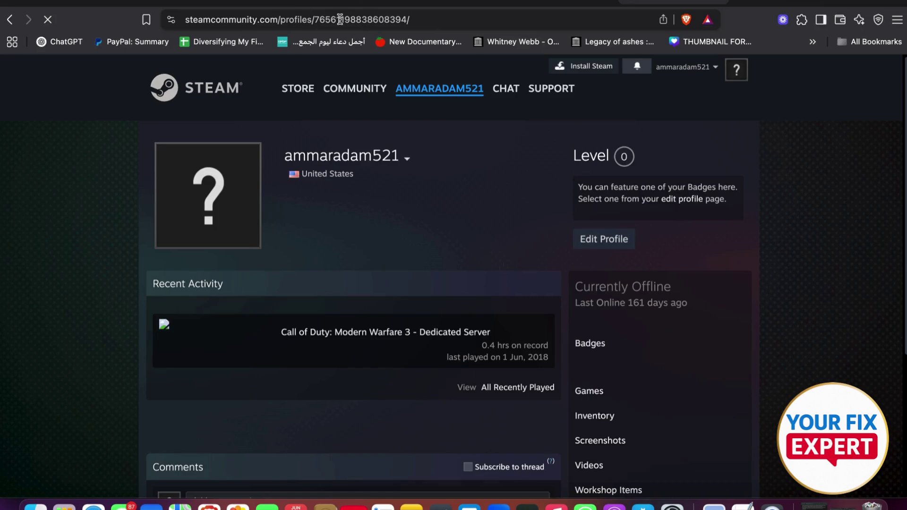
{"action": "left_click", "coordinate": [464, 20]}
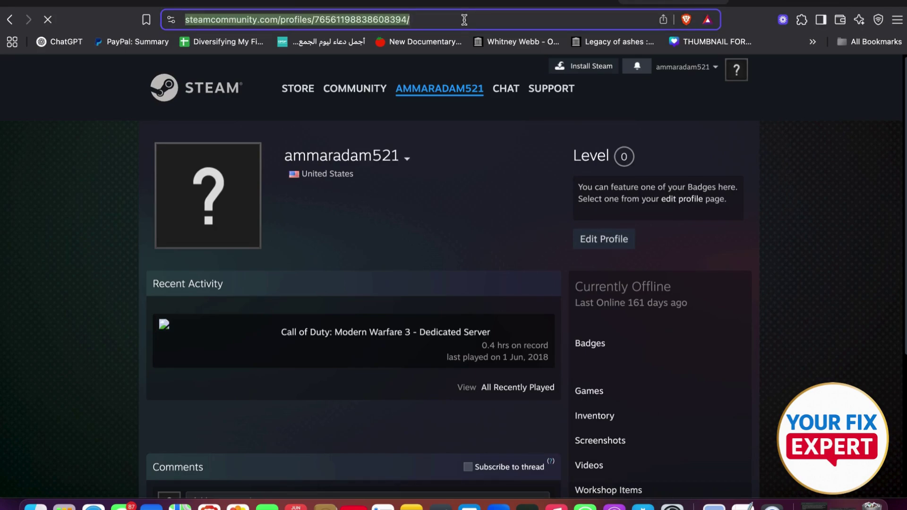
- Switch to the SteamID.pro tab showing the empty Steam ID Finder
{"action": "left_click", "coordinate": [765, 3]}
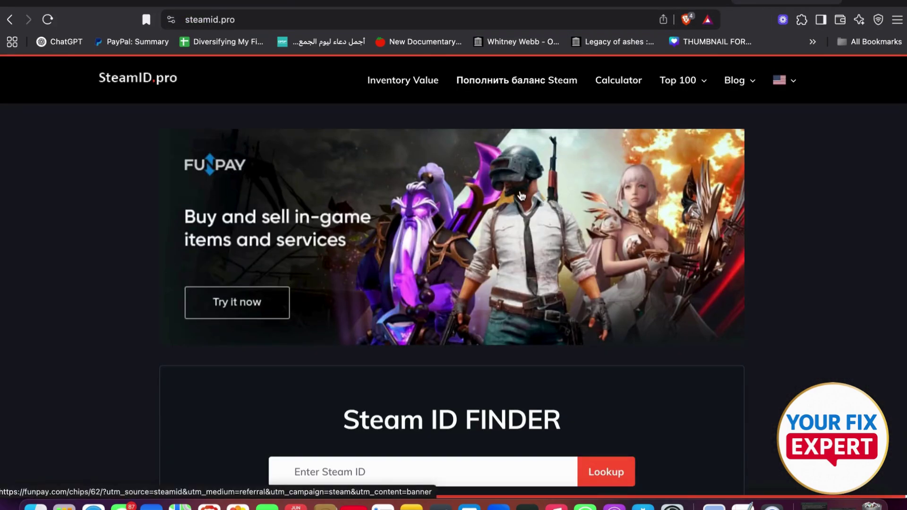
{"action": "scroll", "coordinate": [357, 178], "scroll_direction": "down", "scroll_amount": 3}
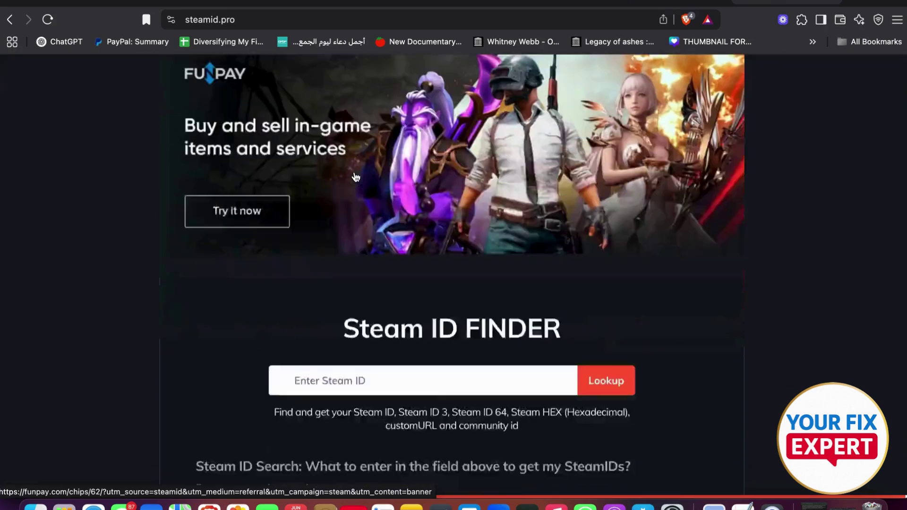
{"action": "scroll", "coordinate": [356, 178], "scroll_direction": "down", "scroll_amount": 3}
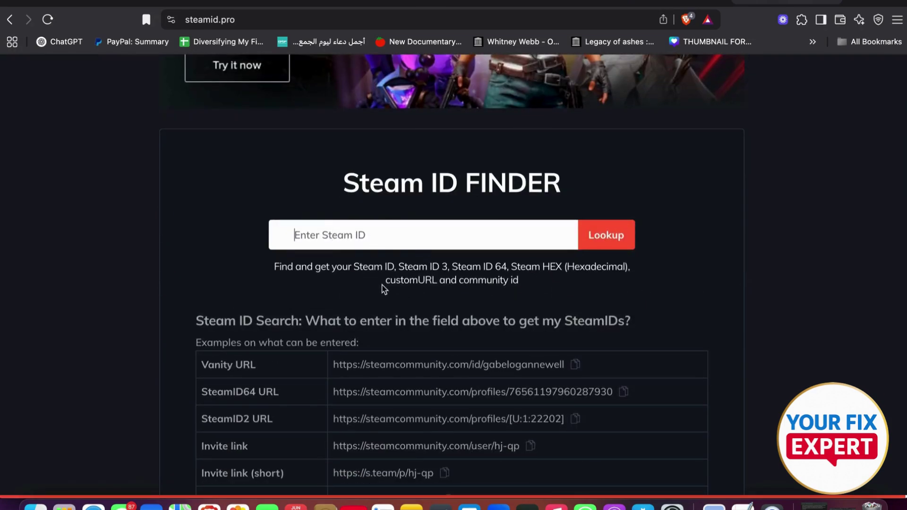
{"action": "key", "text": "super+v"}
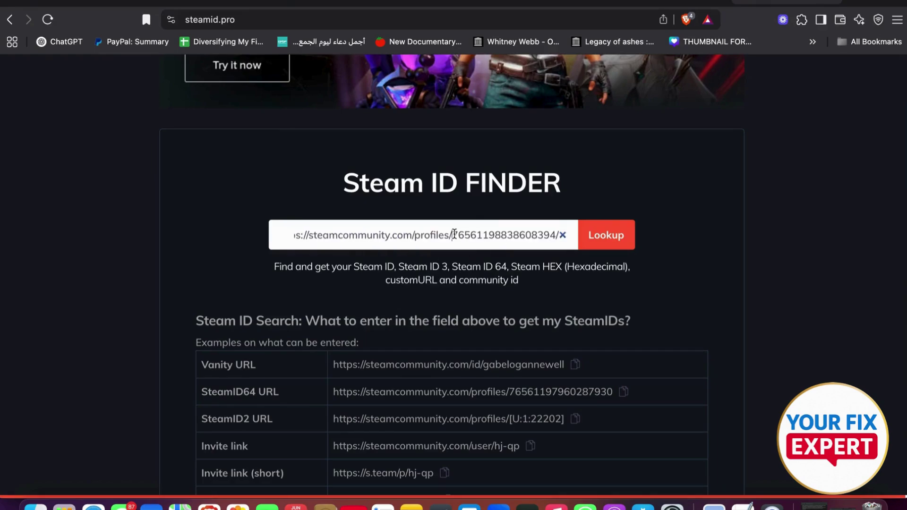
{"action": "left_click_drag", "start_coordinate": [454, 235], "coordinate": [190, 236]}
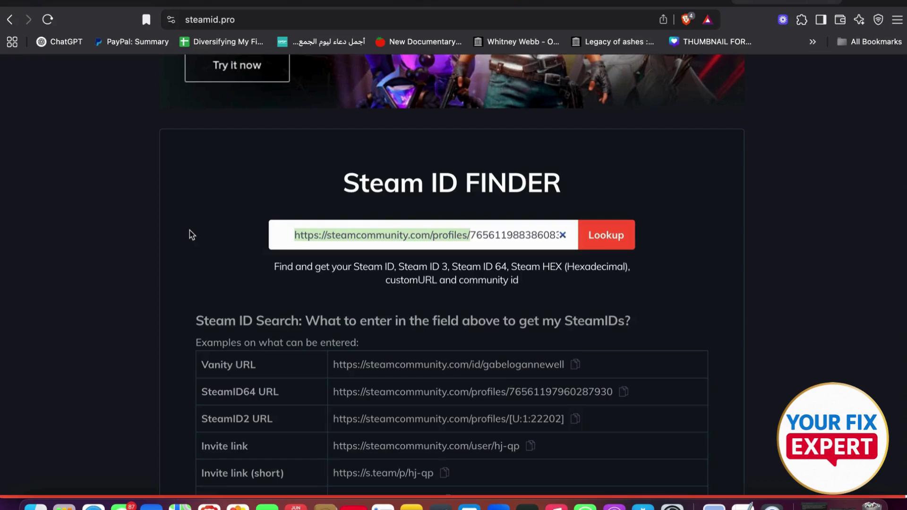
{"action": "key", "text": "BackSpace"}
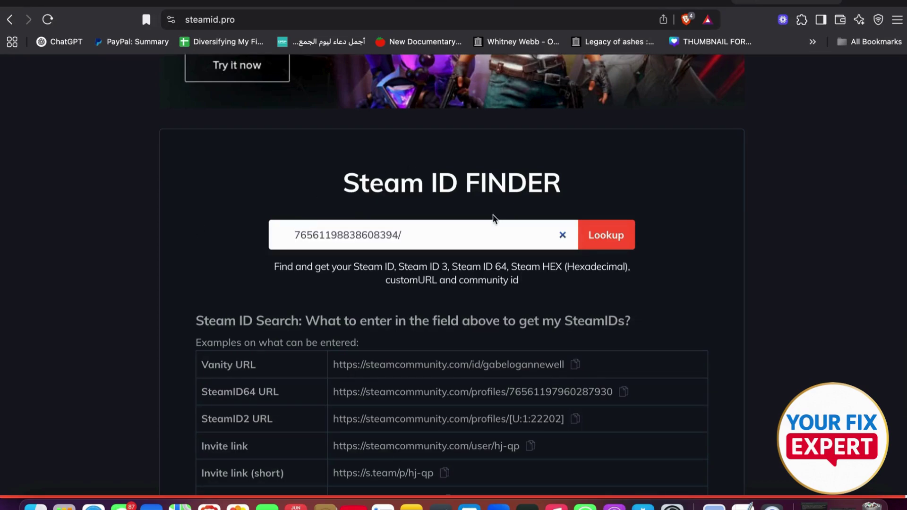
{"action": "left_click", "coordinate": [476, 231]}
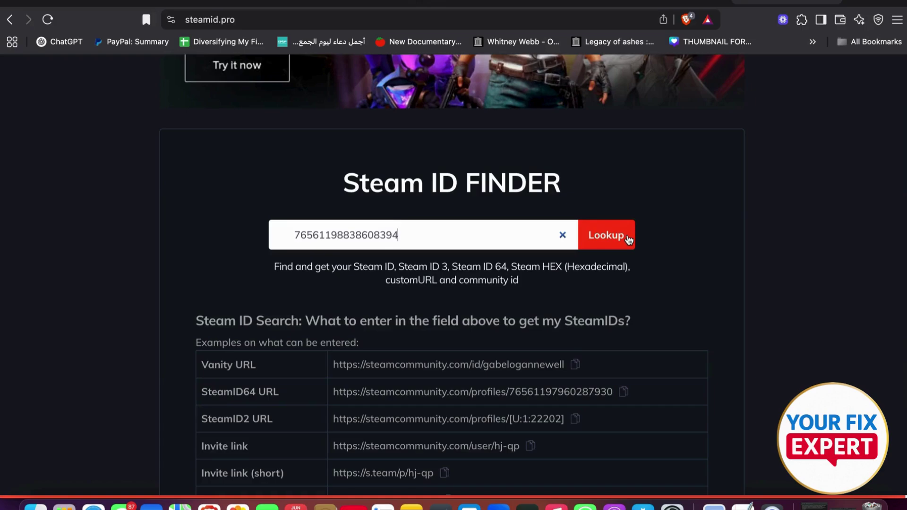
{"action": "left_click", "coordinate": [628, 240]}
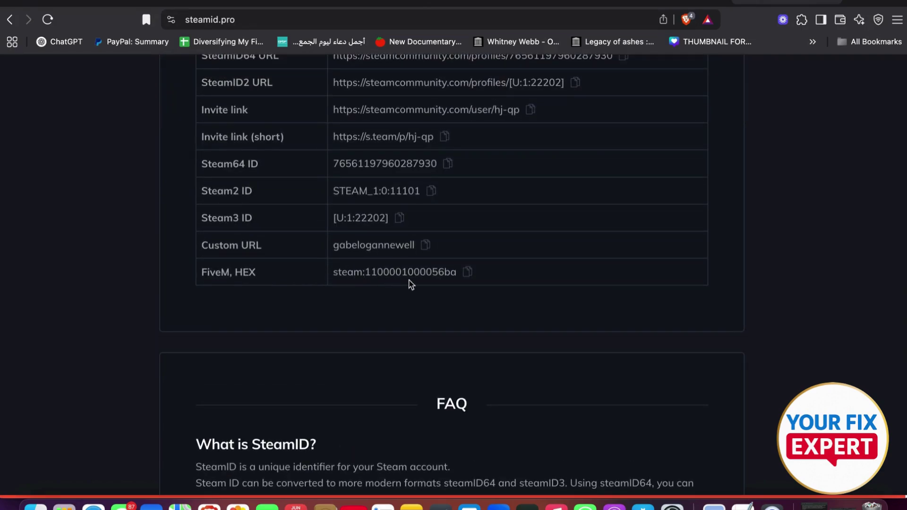
{"action": "scroll", "coordinate": [478, 275], "scroll_direction": "down", "scroll_amount": 3}
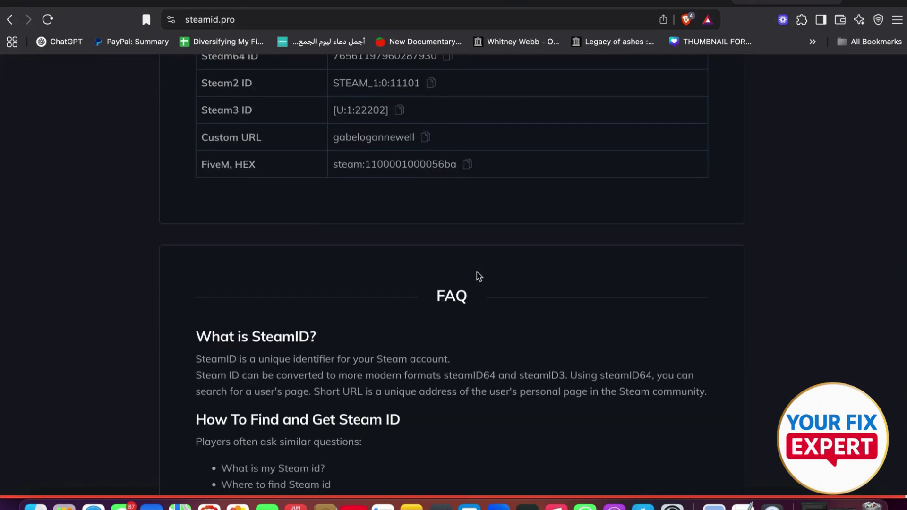
{"action": "scroll", "coordinate": [476, 275], "scroll_direction": "up", "scroll_amount": 15}
{"action": "scroll", "coordinate": [478, 277], "scroll_direction": "down", "scroll_amount": 3}
{"action": "scroll", "coordinate": [479, 278], "scroll_direction": "down", "scroll_amount": 1}
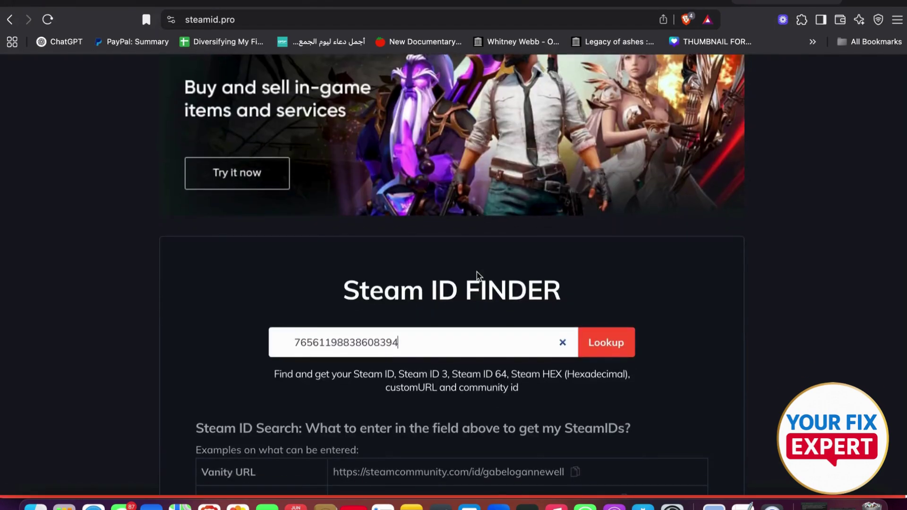
{"action": "scroll", "coordinate": [477, 276], "scroll_direction": "down", "scroll_amount": 3}
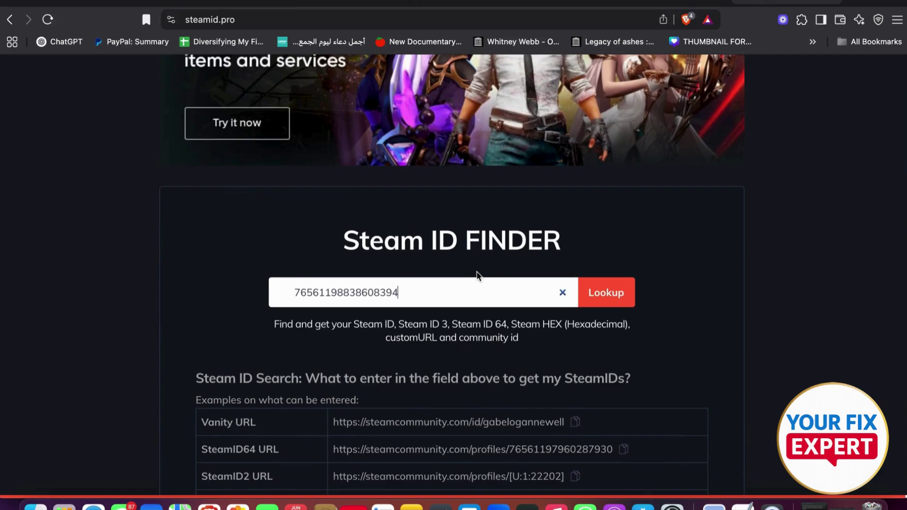